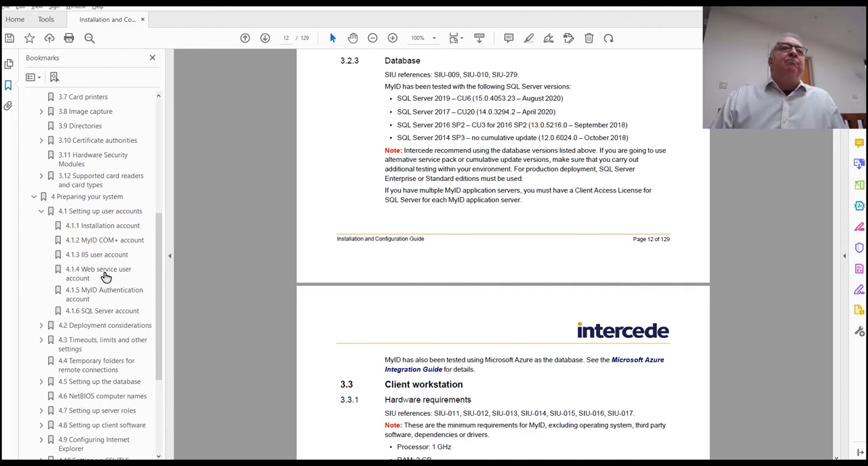
# Review the guide's sections on the web service user, MyID Authentication and SQL Server accounts (4.1.4 to 4.1.6).
pyautogui.click(114, 272)
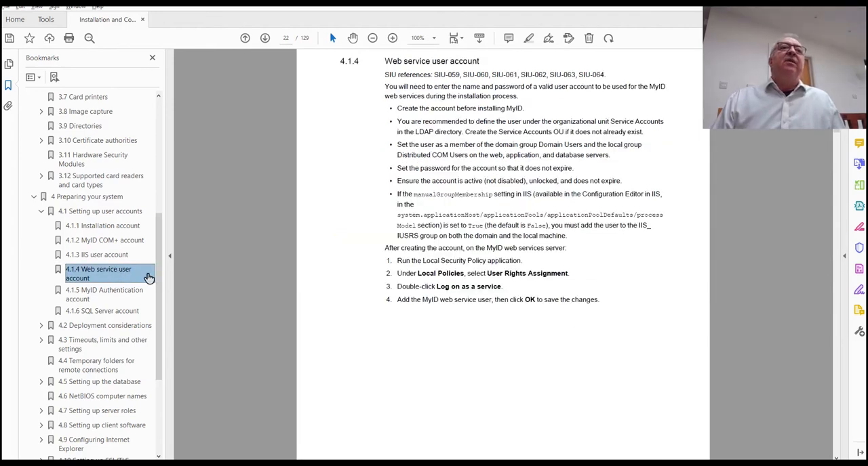
pyautogui.click(117, 296)
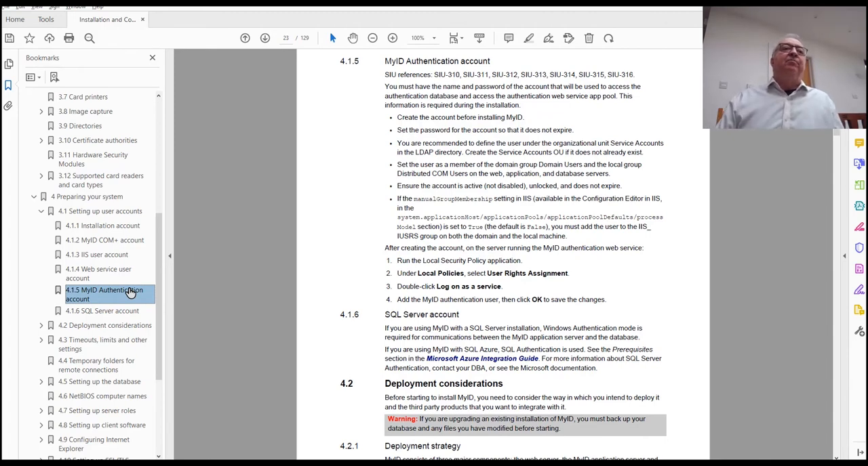
pyautogui.click(89, 312)
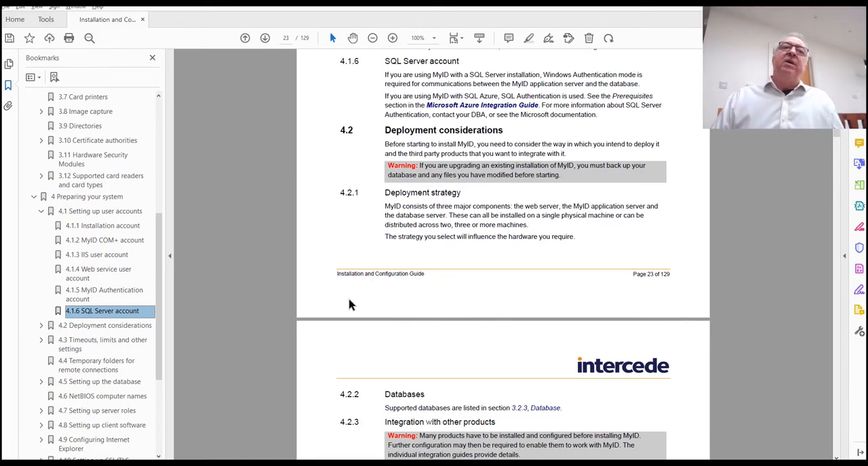
pyautogui.scroll(-2, 355, 252)
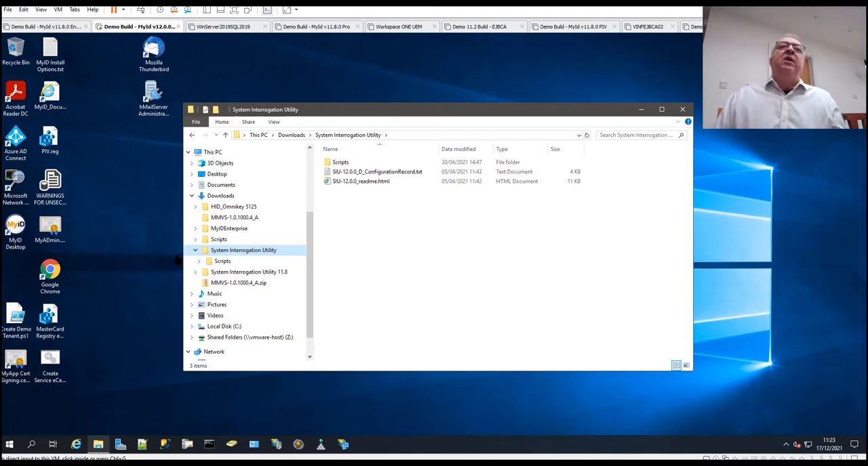
# Switch to the virtual machine and run Start-SIUInteractively.bat from the System Interrogation Utility's Scripts folder.
pyautogui.click(224, 262)
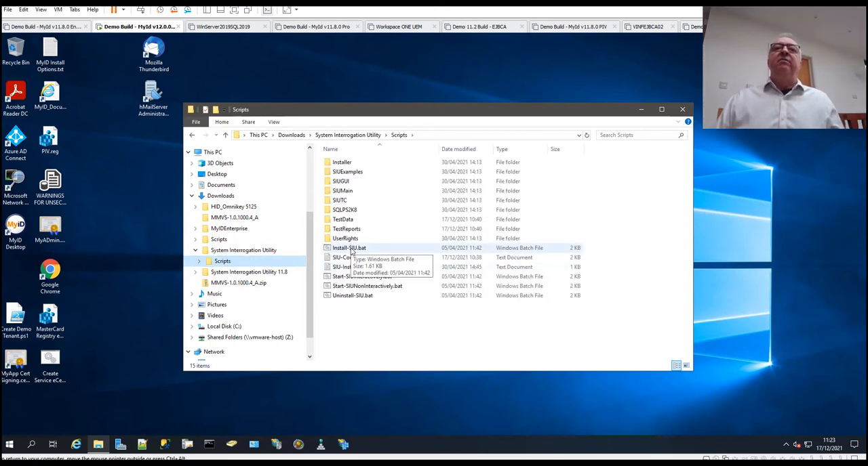
pyautogui.click(368, 278)
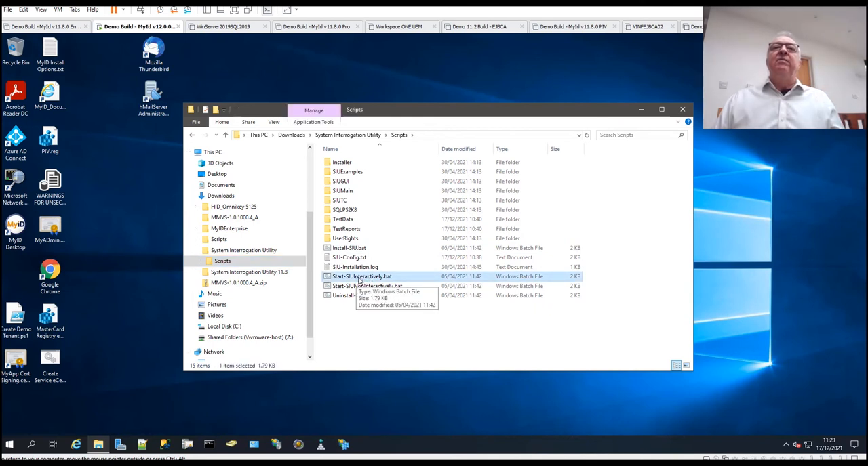
pyautogui.doubleClick(360, 279)
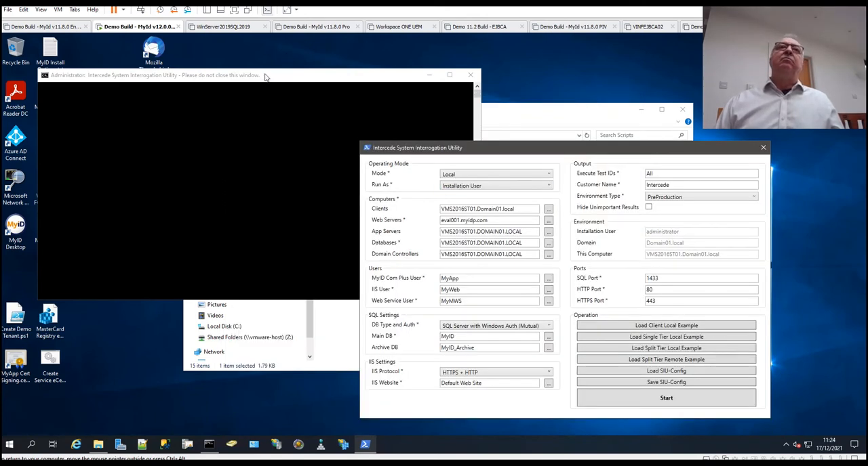
# Move the console window aside, check the computer, user, SQL and IIS settings, and start the interrogation tests.
pyautogui.moveTo(265, 77); pyautogui.dragTo(240, 61)
pyautogui.click(547, 148)
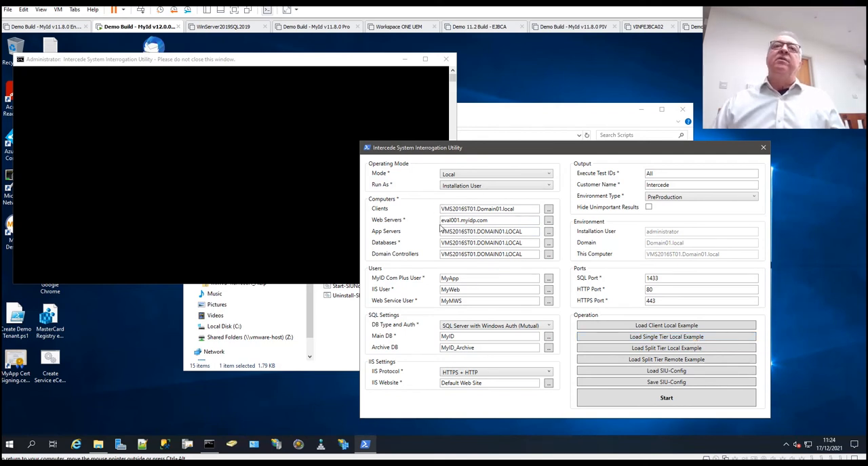
pyautogui.moveTo(427, 259)
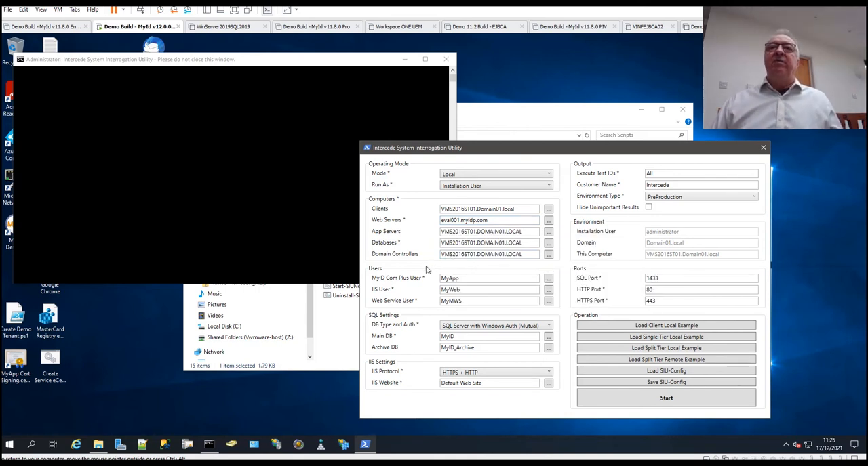
pyautogui.moveTo(430, 281)
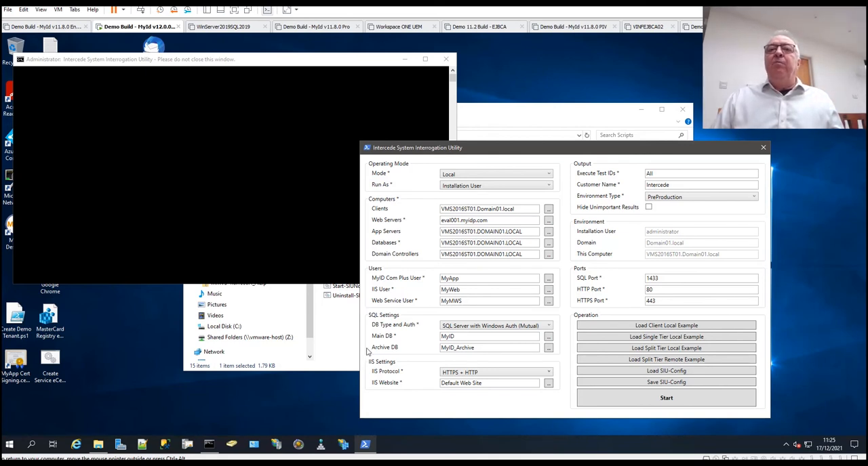
pyautogui.moveTo(375, 373)
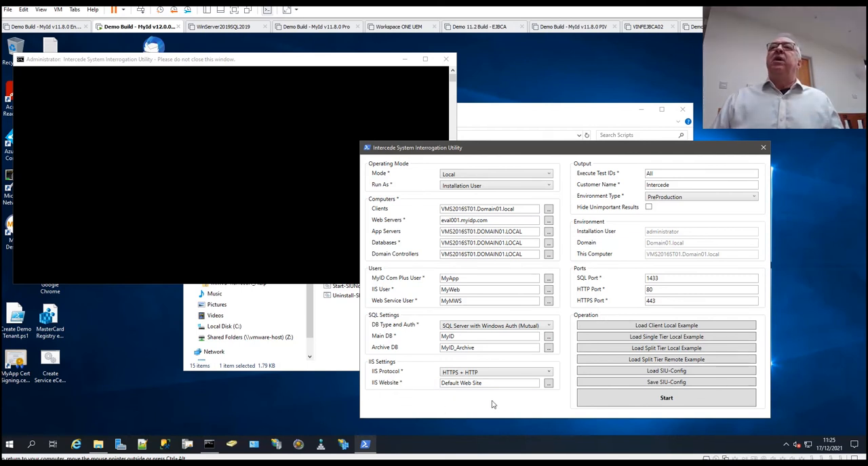
pyautogui.click(674, 403)
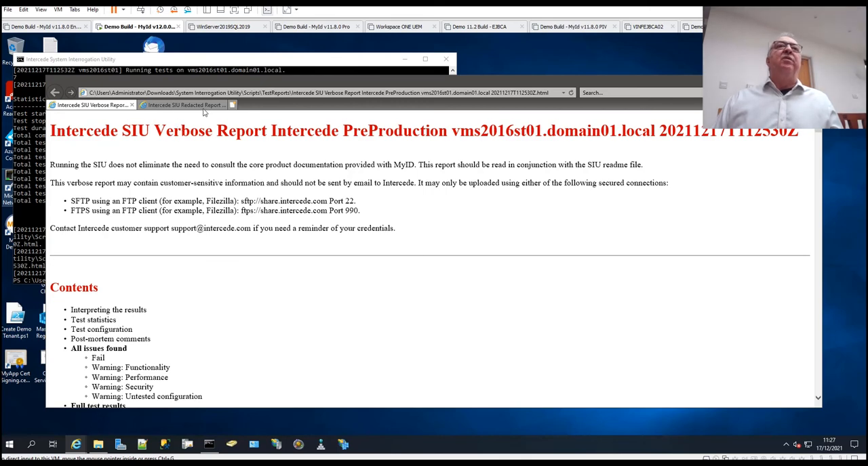
# Read the verbose report's contents list and its explanation of how to interpret the results.
pyautogui.scroll(-3, 291, 263)
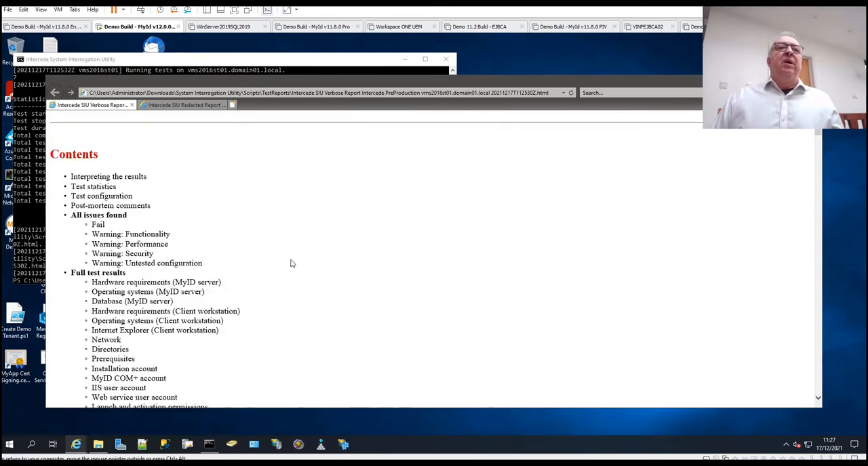
pyautogui.scroll(3, 292, 263)
pyautogui.scroll(-2, 291, 263)
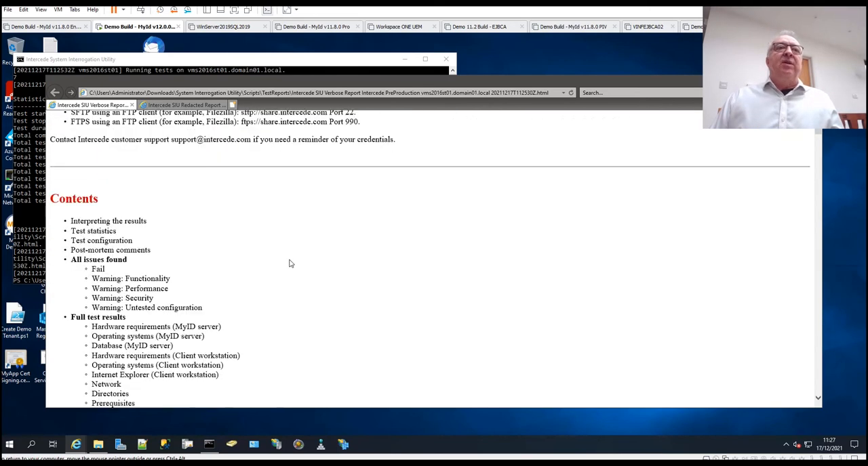
pyautogui.scroll(-4, 290, 263)
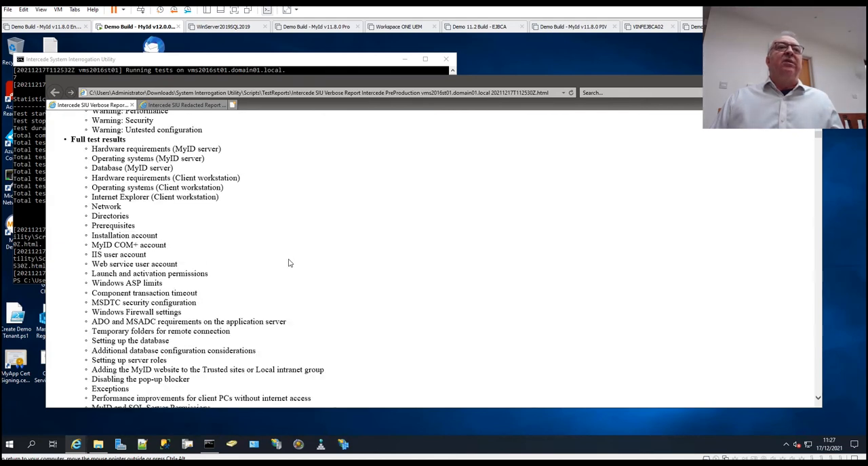
pyautogui.scroll(-10, 290, 264)
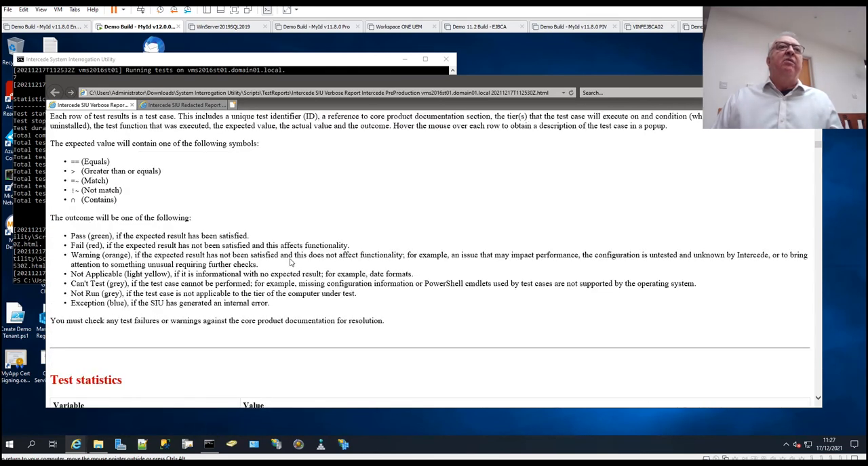
# Examine the test statistics, test configuration and post-mortem comments in the verbose report.
pyautogui.scroll(-5, 291, 263)
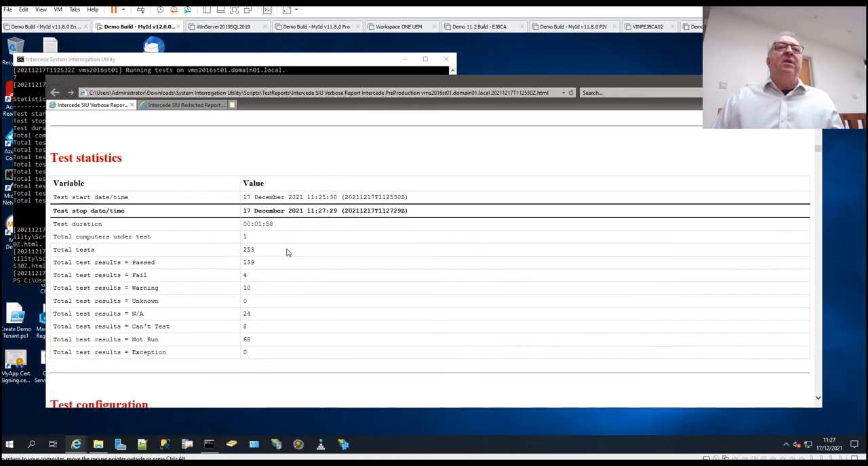
pyautogui.scroll(-1, 289, 253)
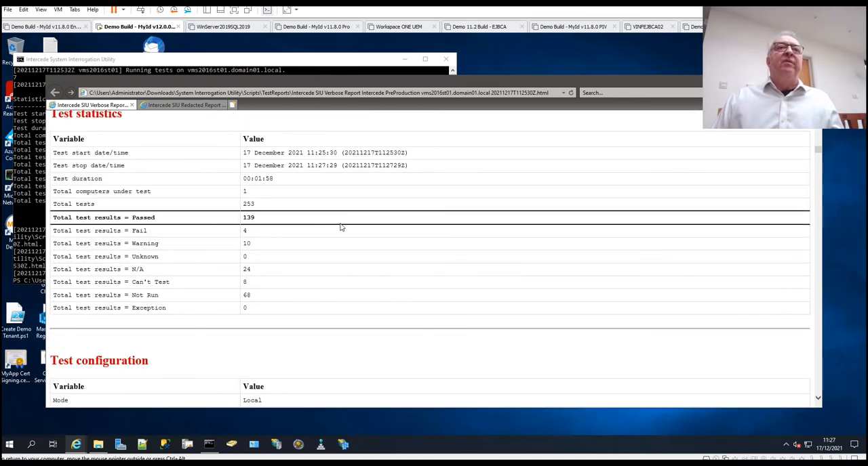
pyautogui.scroll(-3, 378, 248)
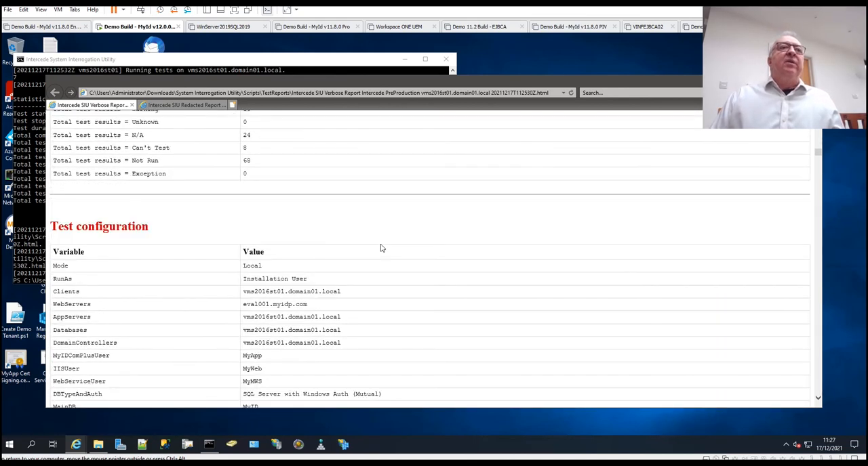
pyautogui.scroll(-2, 381, 248)
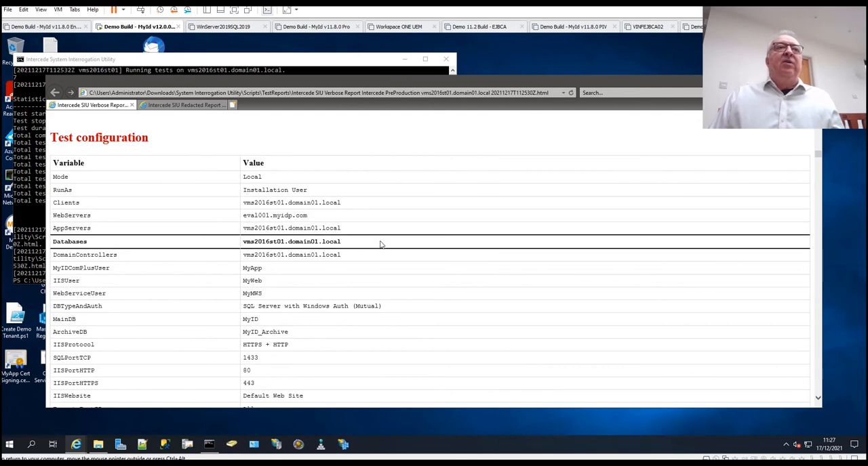
pyautogui.scroll(-5, 381, 245)
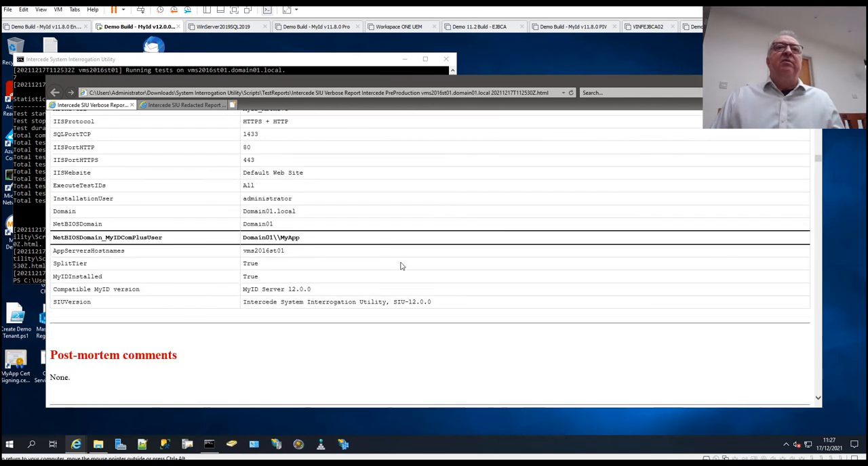
pyautogui.scroll(-1, 377, 301)
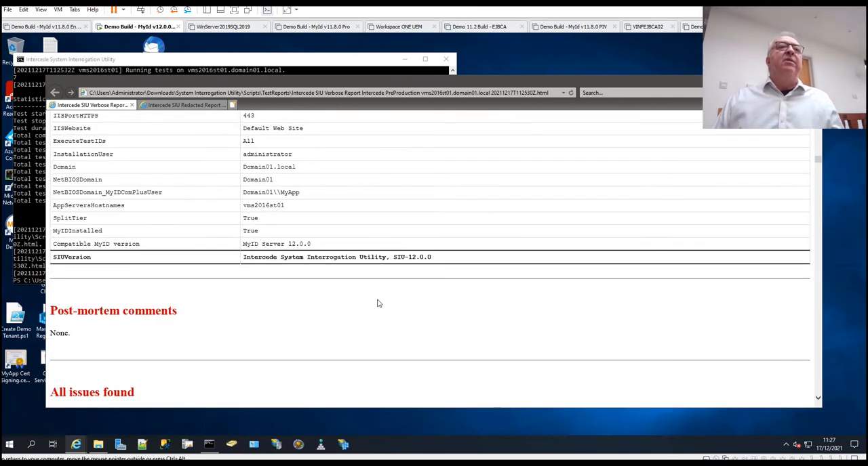
# Examine the failures and the functionality, performance, security and untested configuration warnings under All issues found.
pyautogui.scroll(-5, 378, 303)
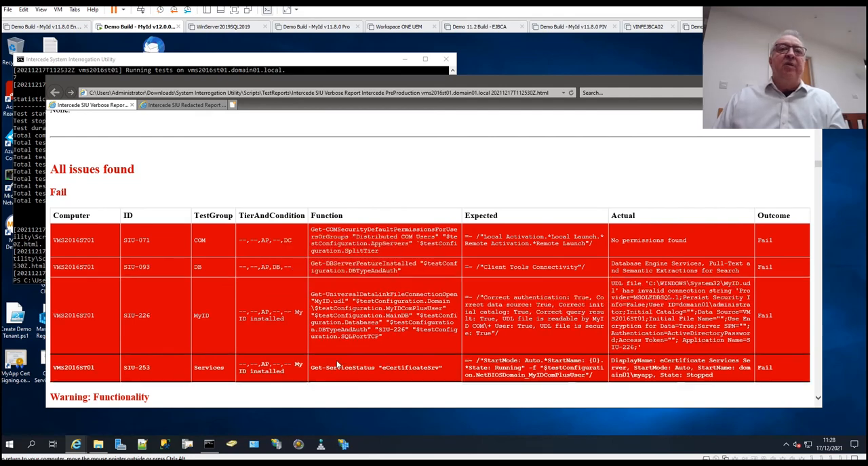
pyautogui.scroll(-1, 353, 349)
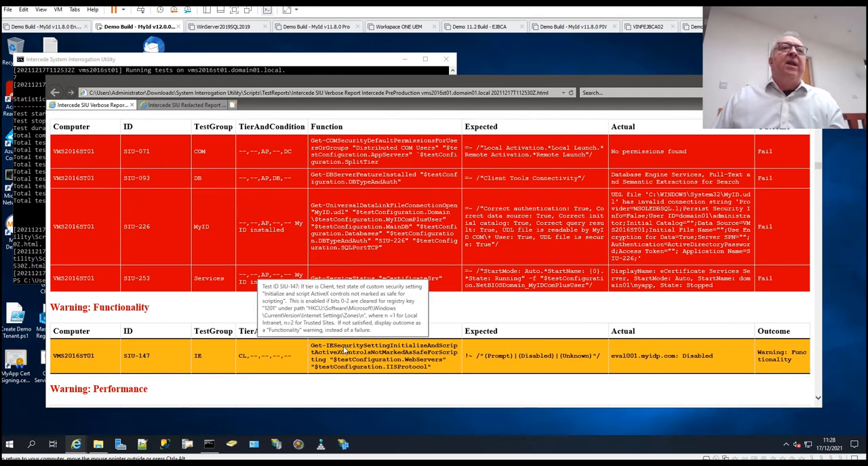
pyautogui.scroll(-1, 343, 346)
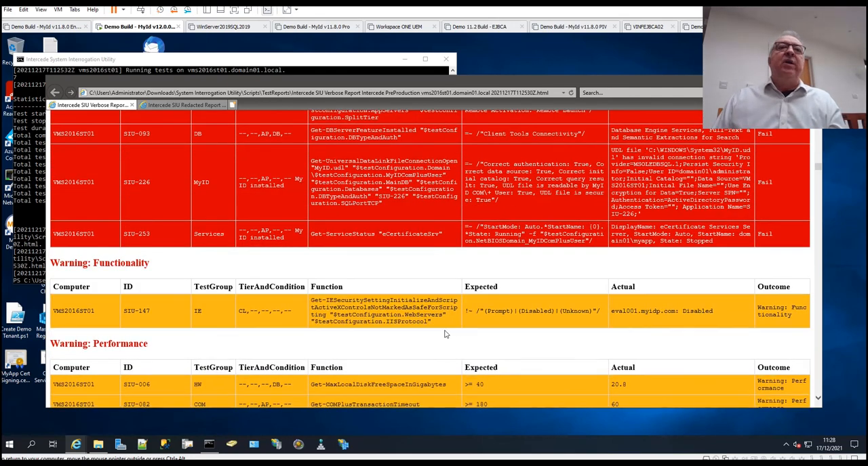
pyautogui.scroll(-2, 440, 332)
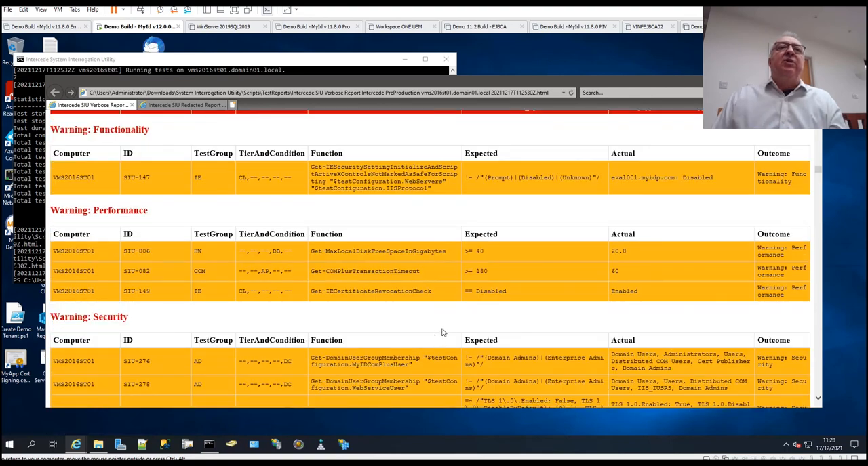
pyautogui.scroll(-2, 444, 331)
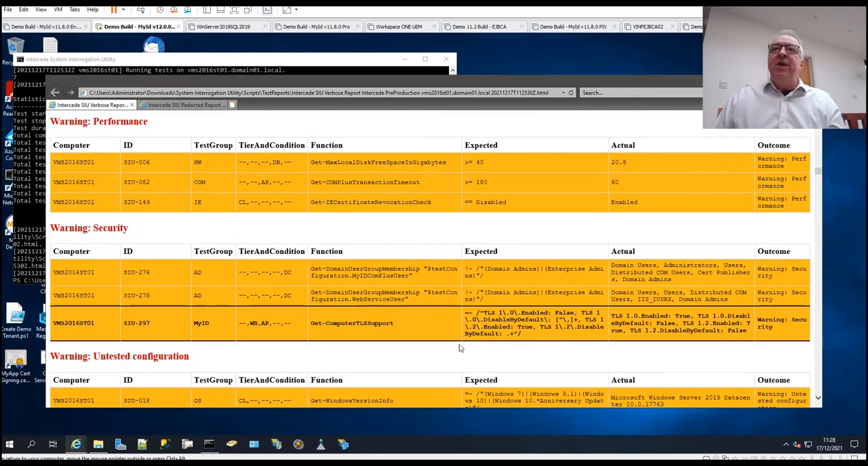
pyautogui.scroll(-2, 447, 329)
# Examine the full test results for the MyID server's hardware requirements and operating systems.
pyautogui.scroll(-3, 450, 330)
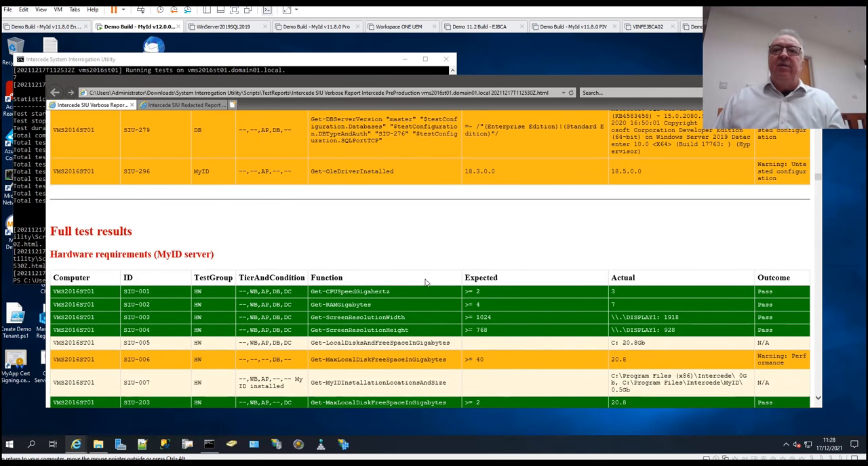
pyautogui.scroll(-1, 397, 287)
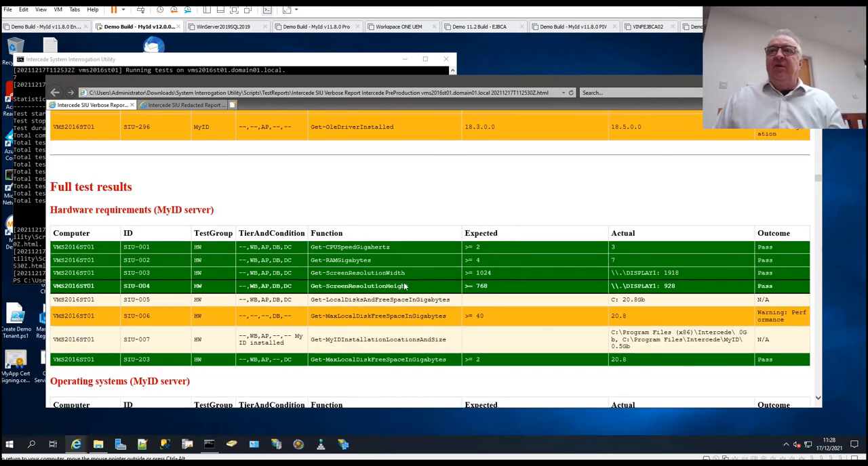
pyautogui.scroll(-2, 486, 331)
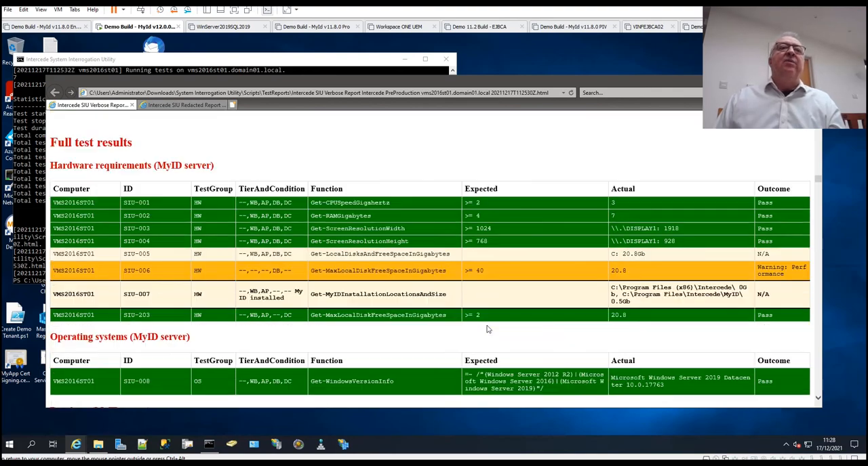
# Return to the performance and security warnings in the report's All issues found section.
pyautogui.scroll(2, 481, 326)
pyautogui.scroll(15, 478, 324)
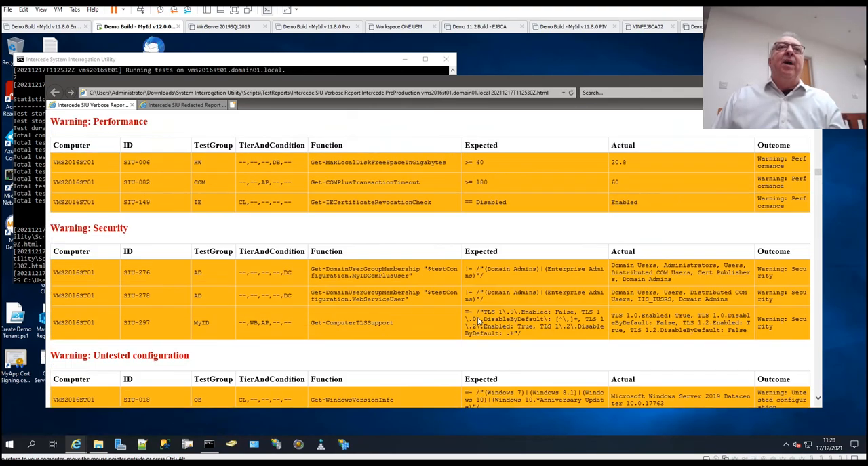
pyautogui.scroll(3, 478, 323)
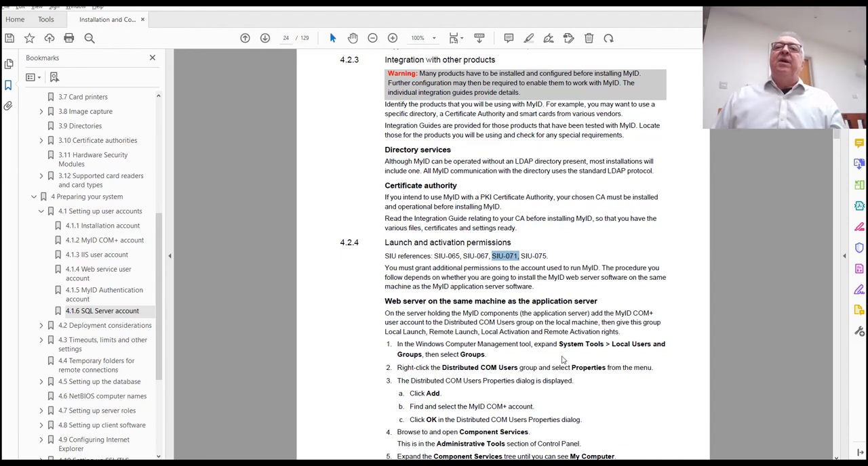
# Read the guide's section 4.2.4 Launch and activation permissions for the SIU-071 requirements.
pyautogui.scroll(-1, 564, 357)
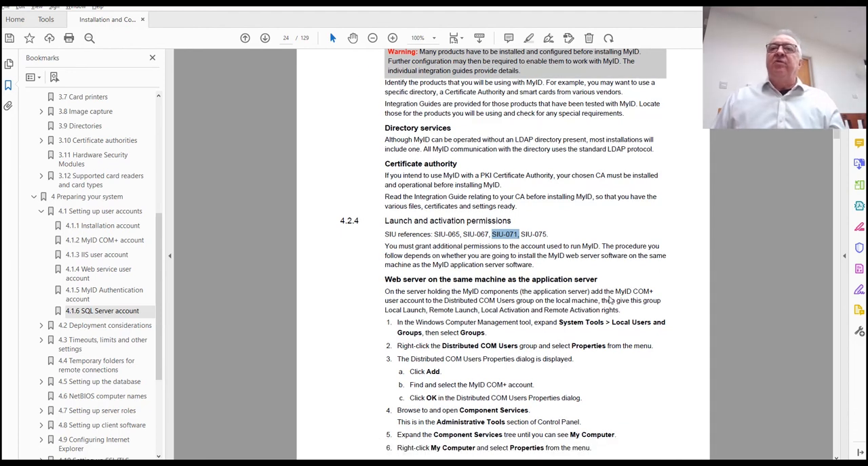